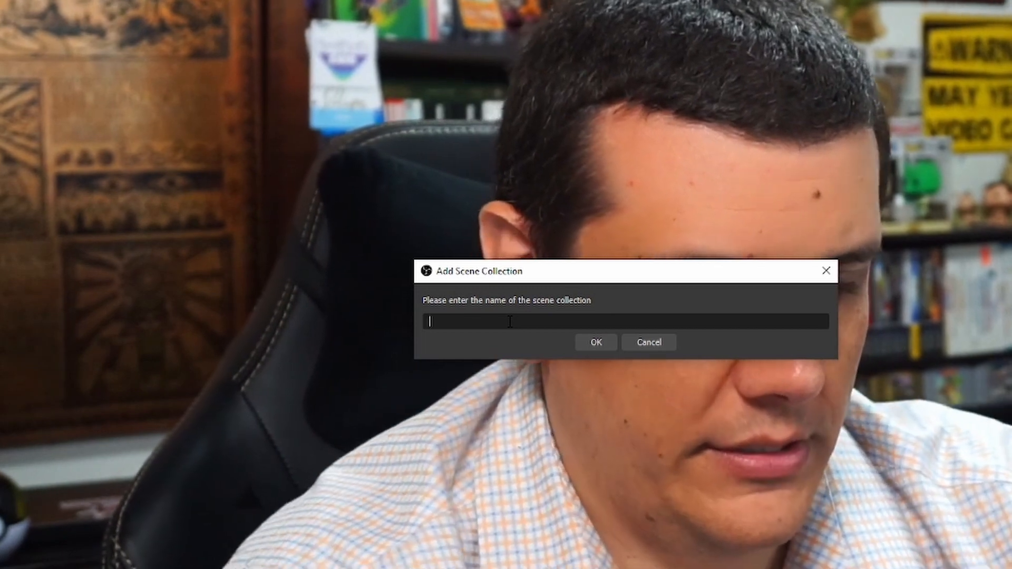
Name the new scene collection "YouTube Shorts" and confirm it.
text(You)
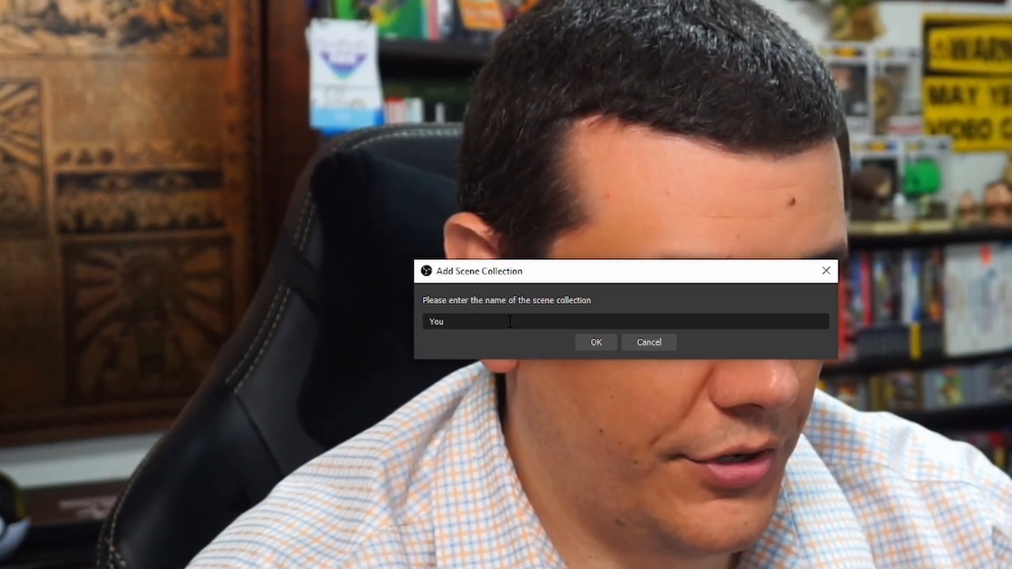
text(Tube Shorts)
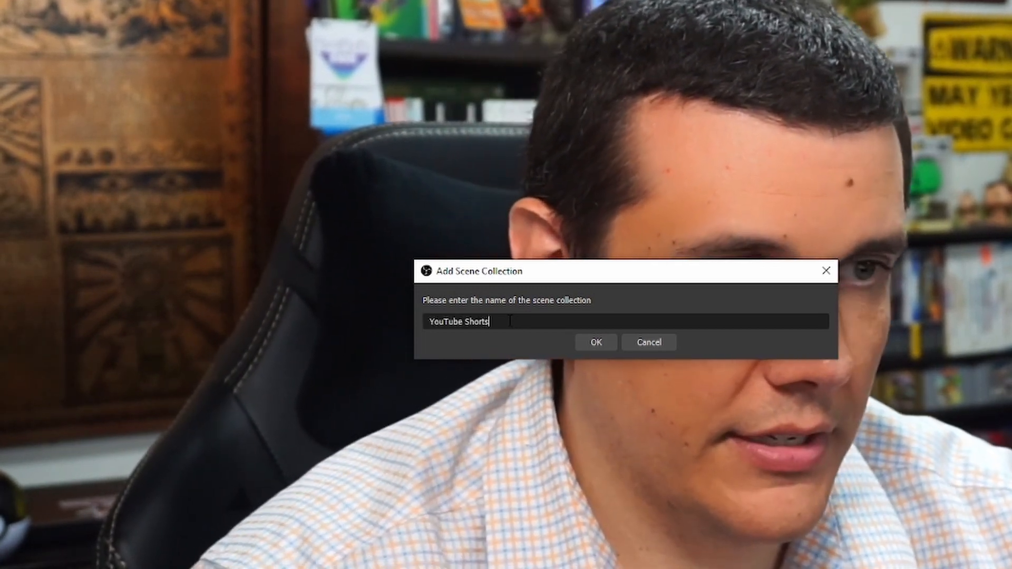
click(589, 340)
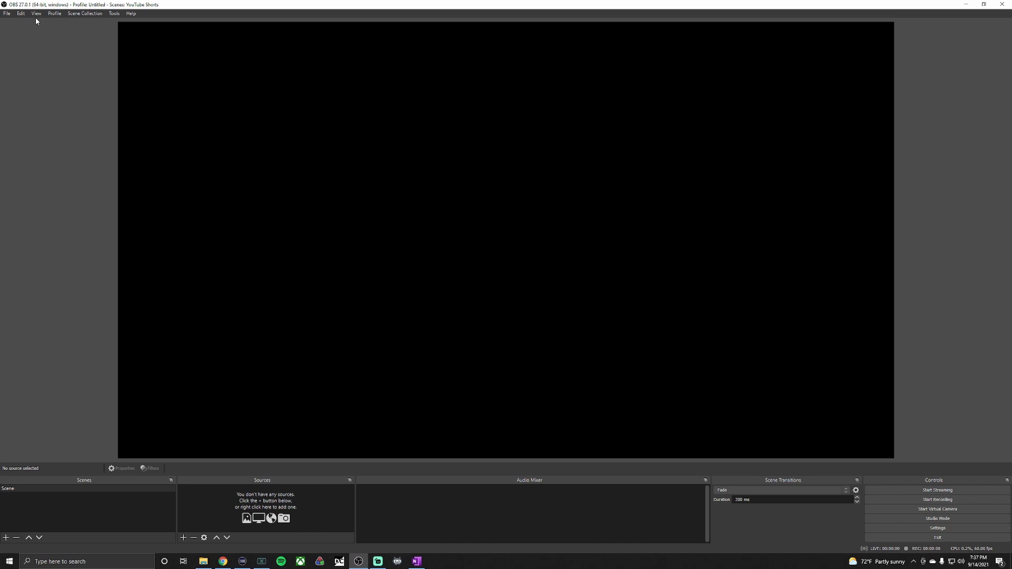
In the video settings, set both the base canvas and output resolutions to 1080x1920.
click(6, 13)
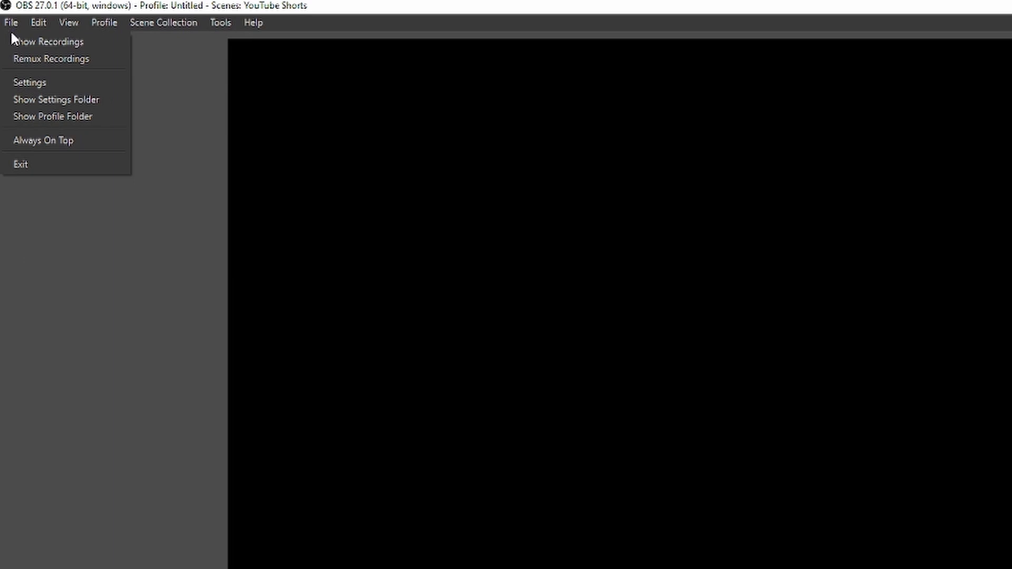
click(30, 83)
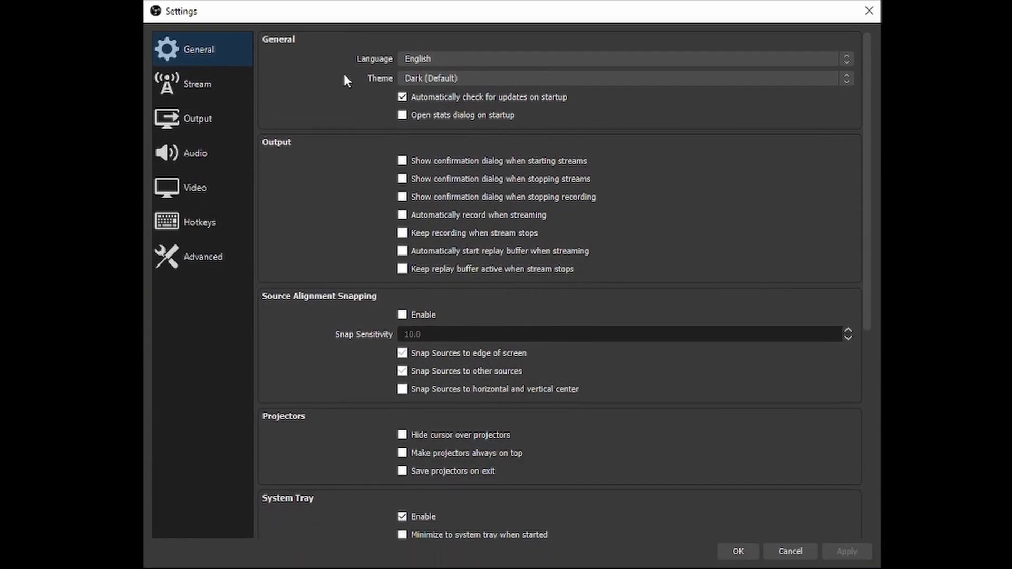
click(188, 191)
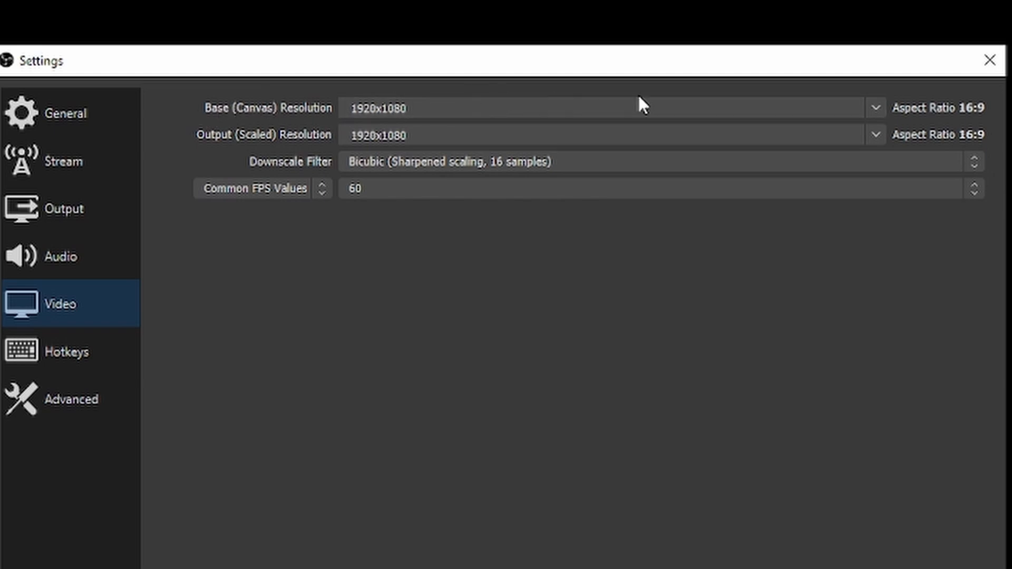
drag(443, 110, 226, 110)
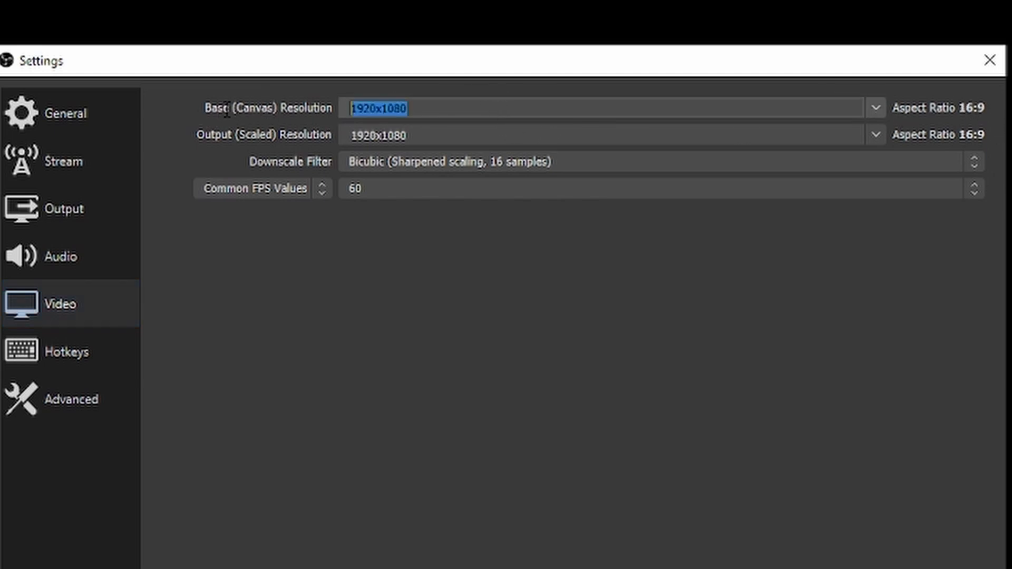
text(1080x19)
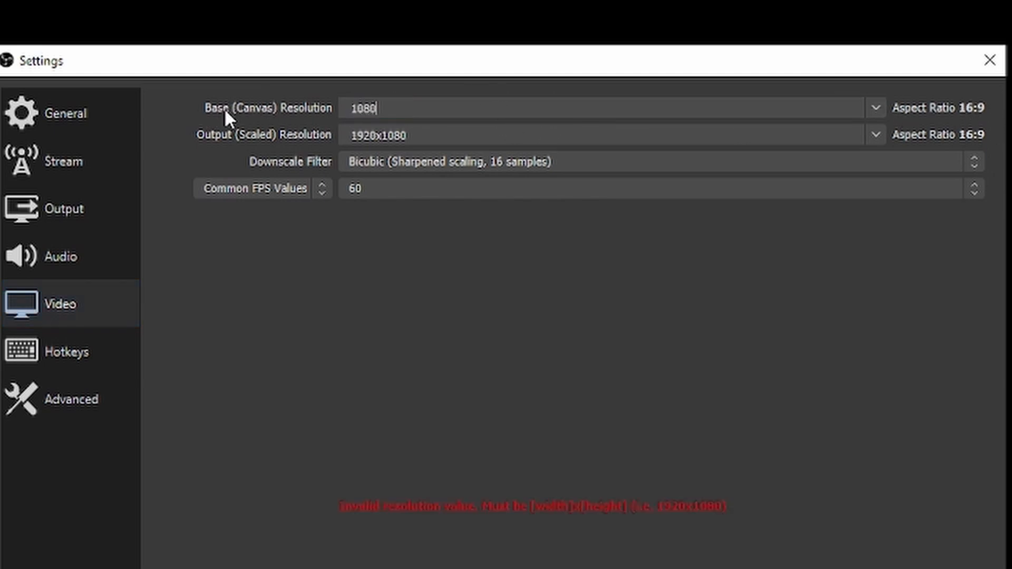
text(20)
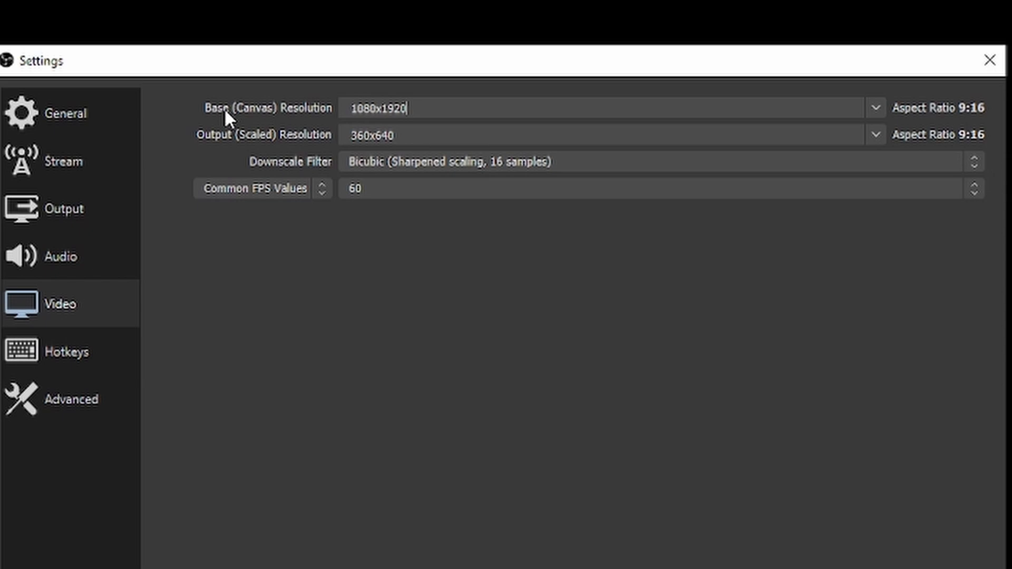
key(Tab)
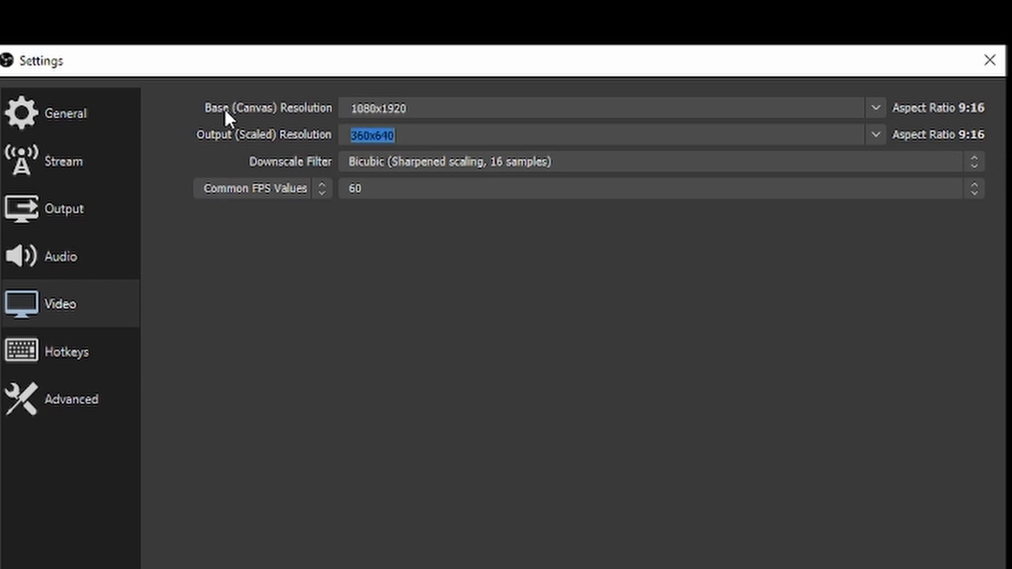
text(1080x19)
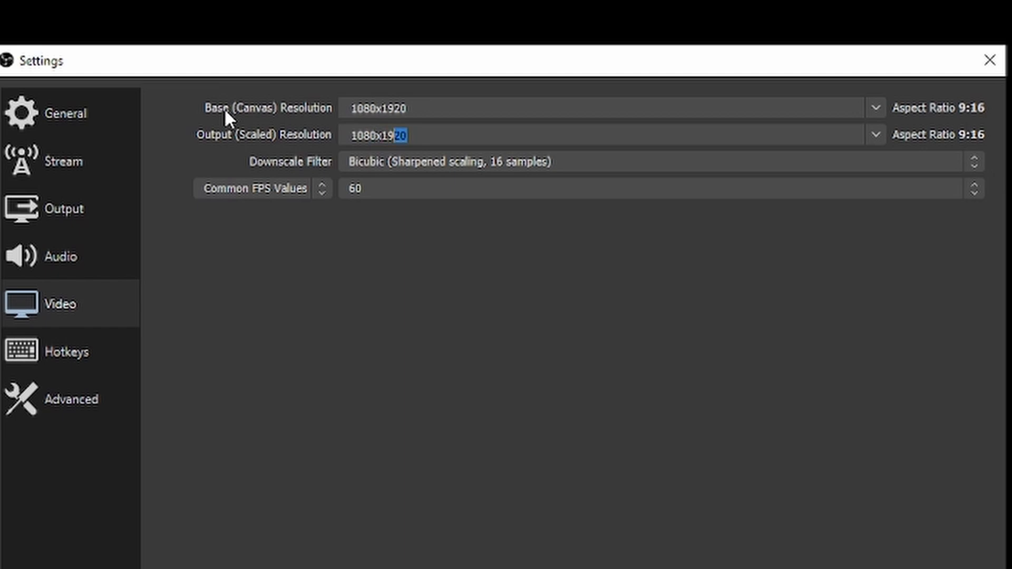
text(20)
Choose the Lanczos downscale filter and apply the video settings.
click(898, 158)
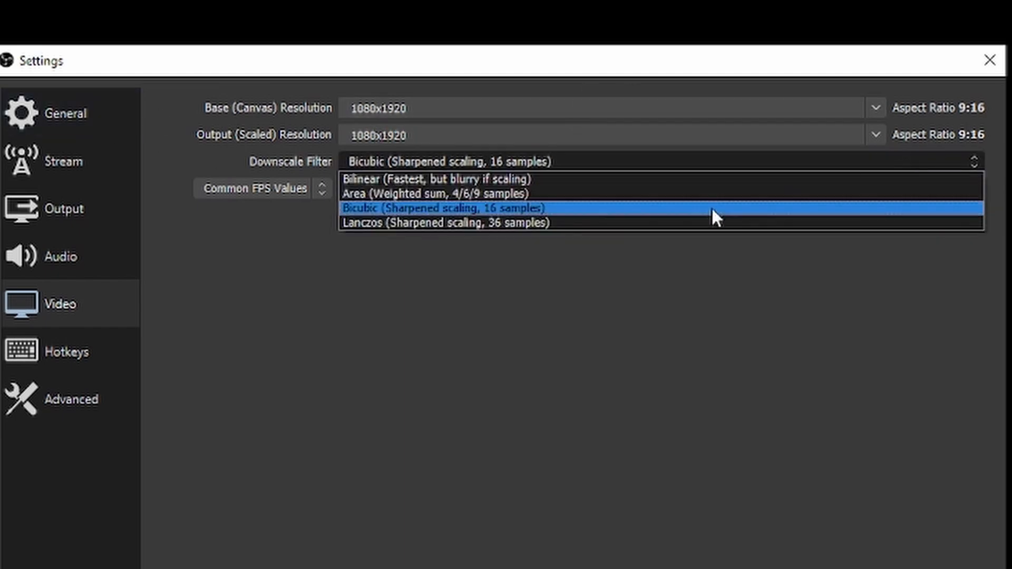
click(555, 223)
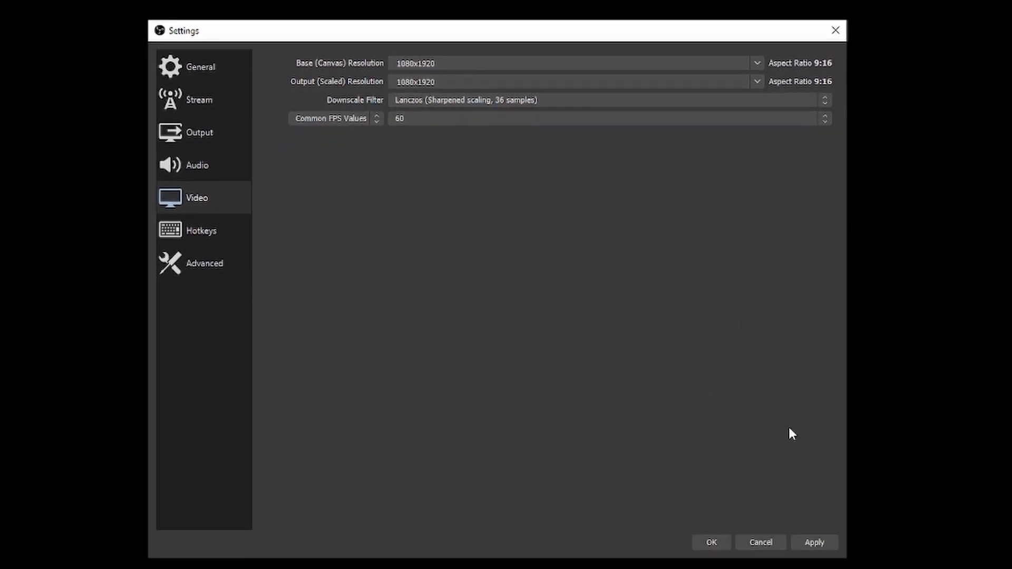
click(814, 542)
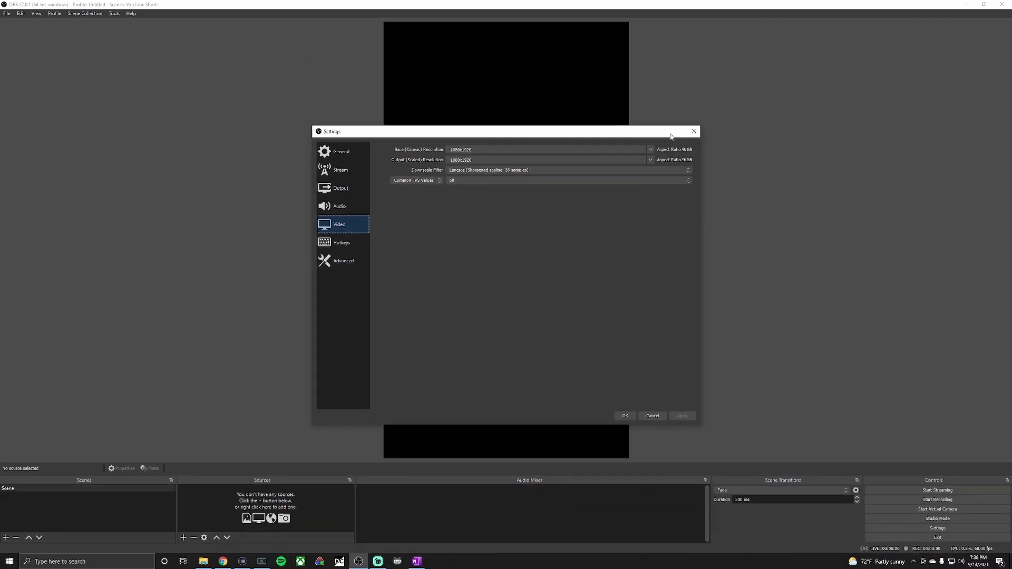
click(694, 131)
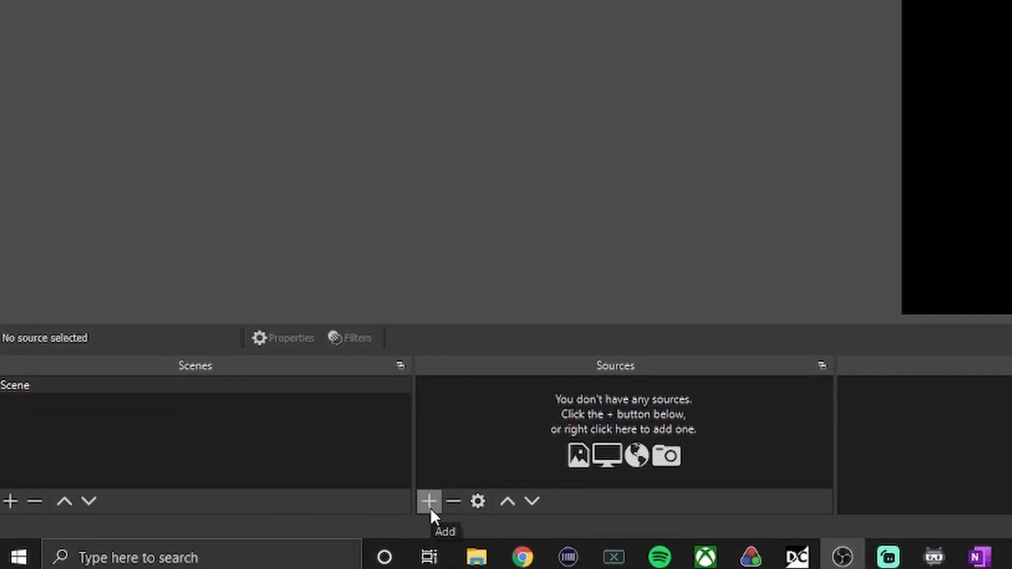
Add a new Video Capture Device source named "Capture Card" and accept its properties.
click(430, 507)
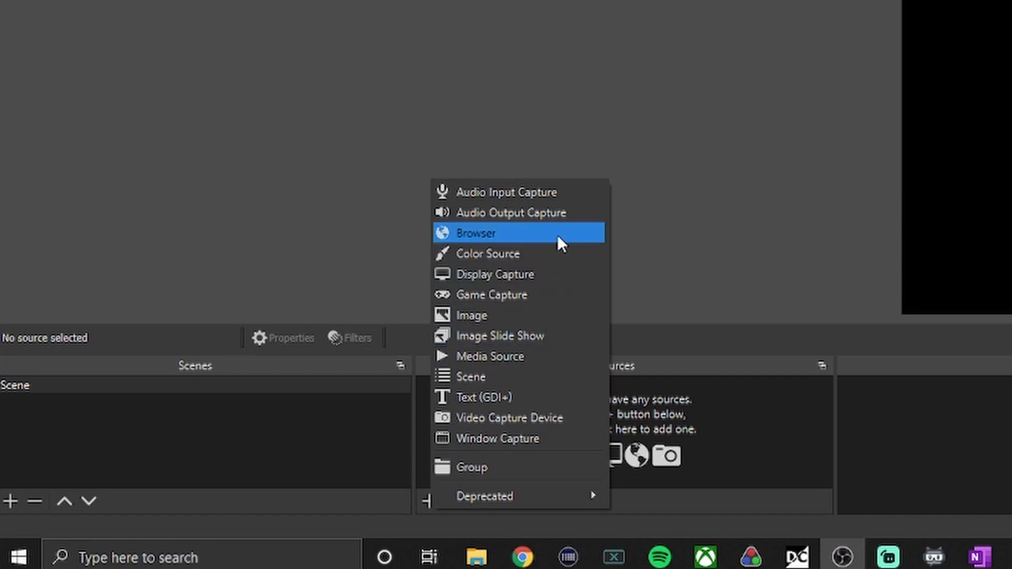
click(531, 418)
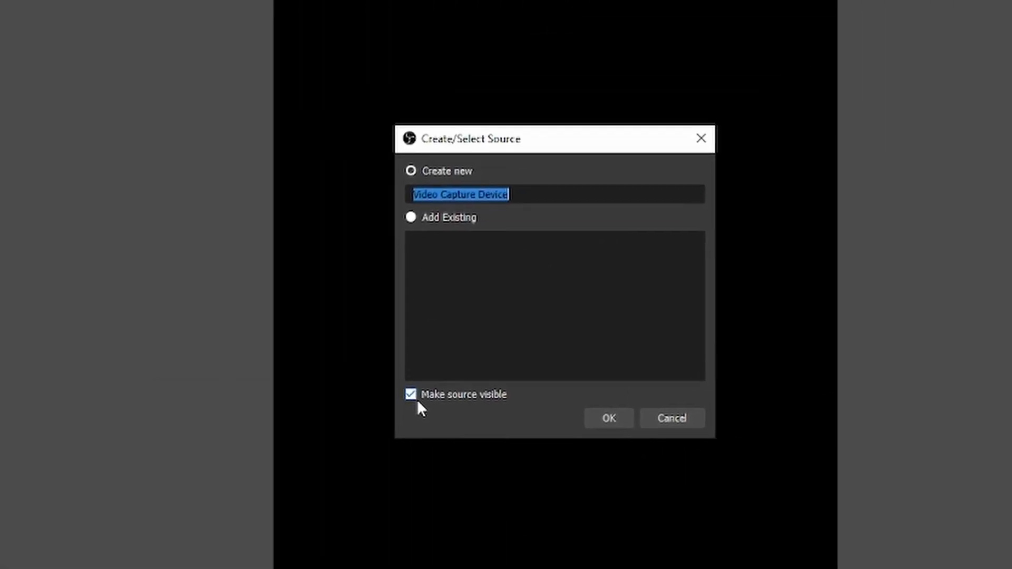
text(c)
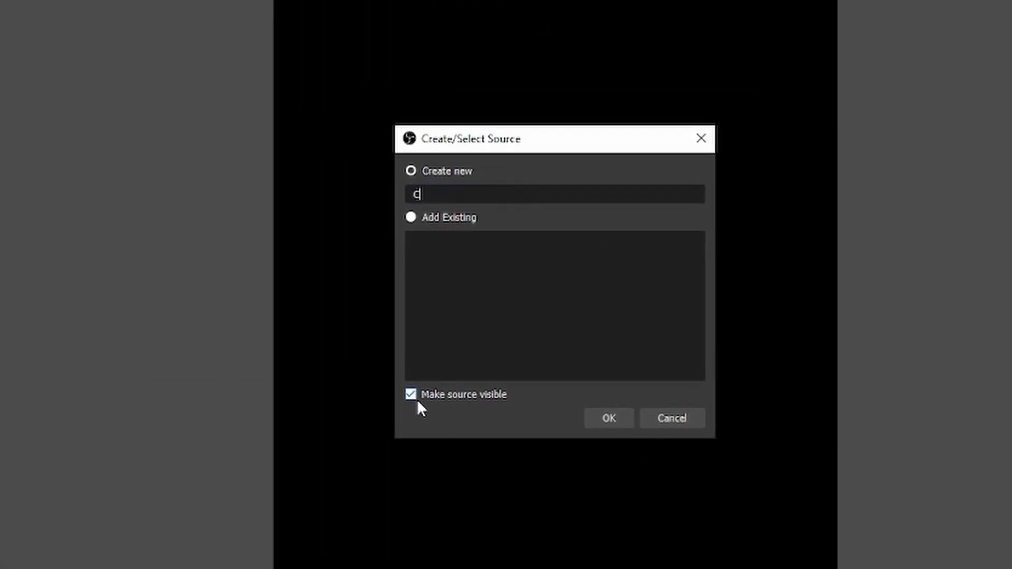
text(apture Card)
click(613, 419)
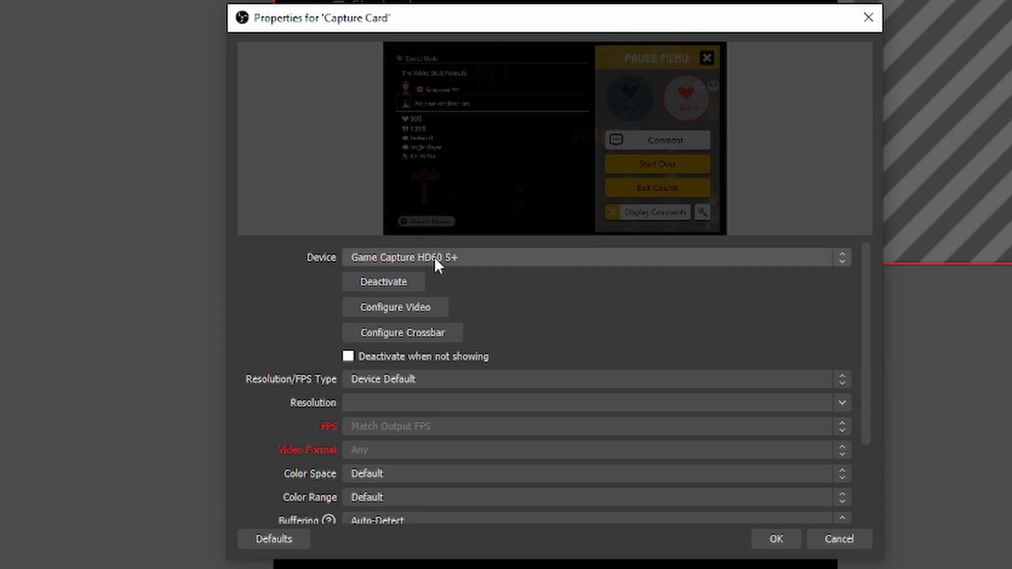
click(775, 540)
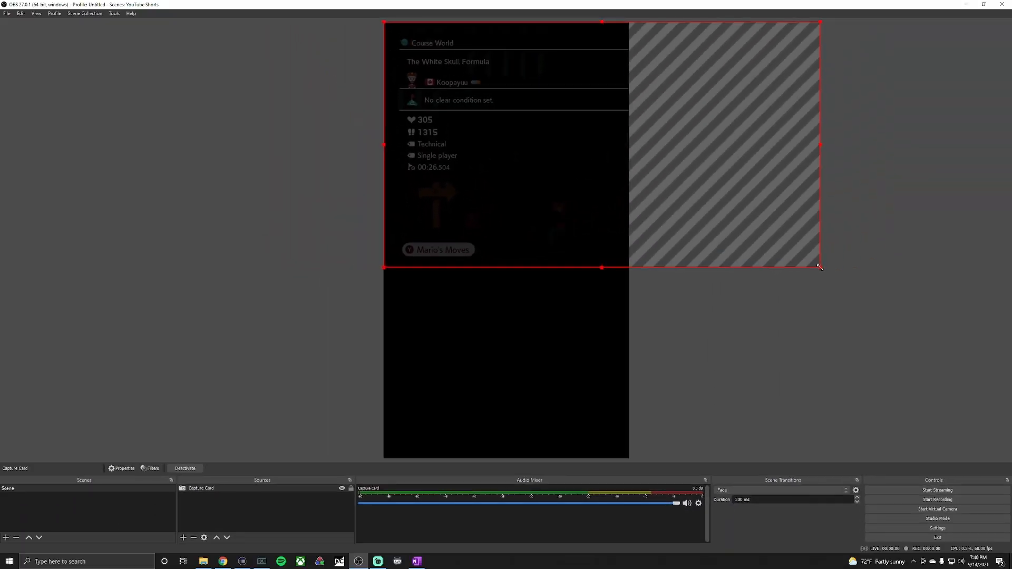
Fit the Capture Card source to the screen.
drag(820, 267, 602, 159)
click(183, 536)
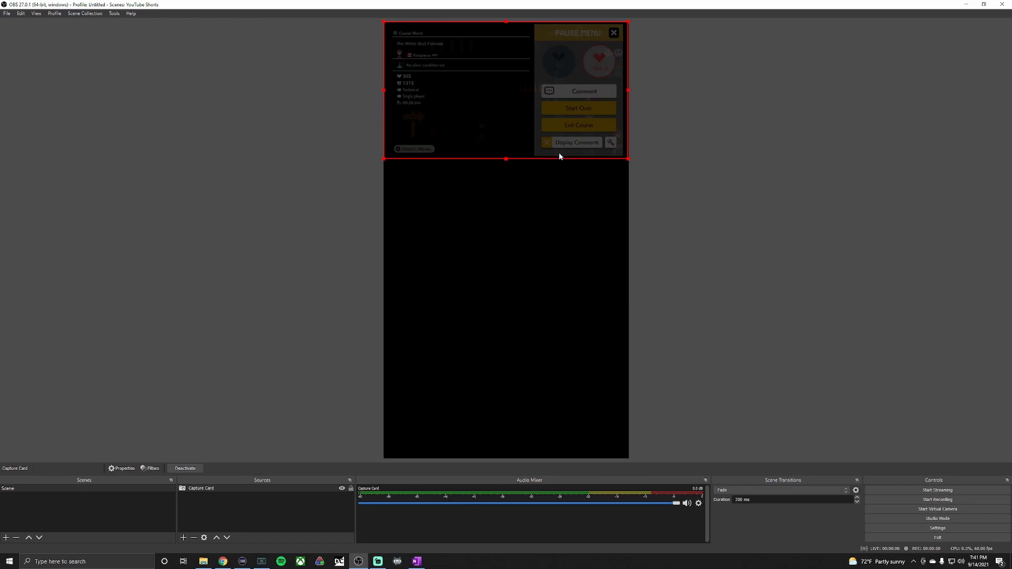
right_click(559, 156)
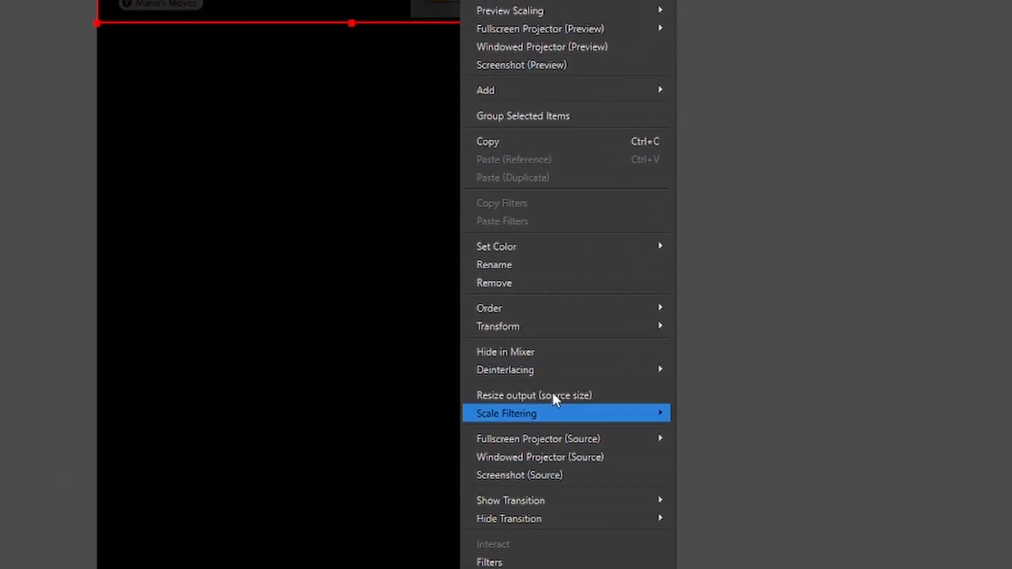
mouse_move(555, 324)
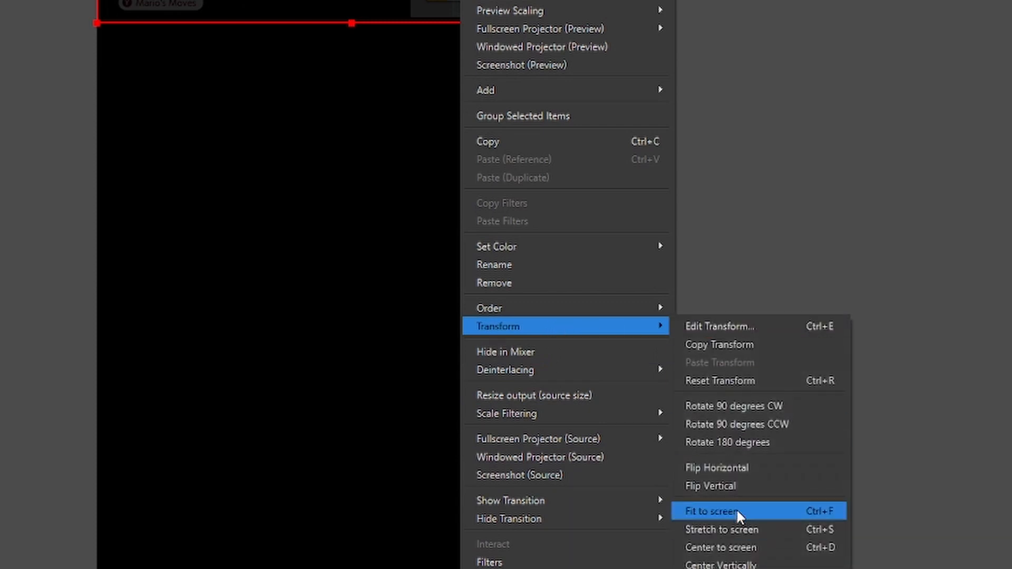
click(735, 508)
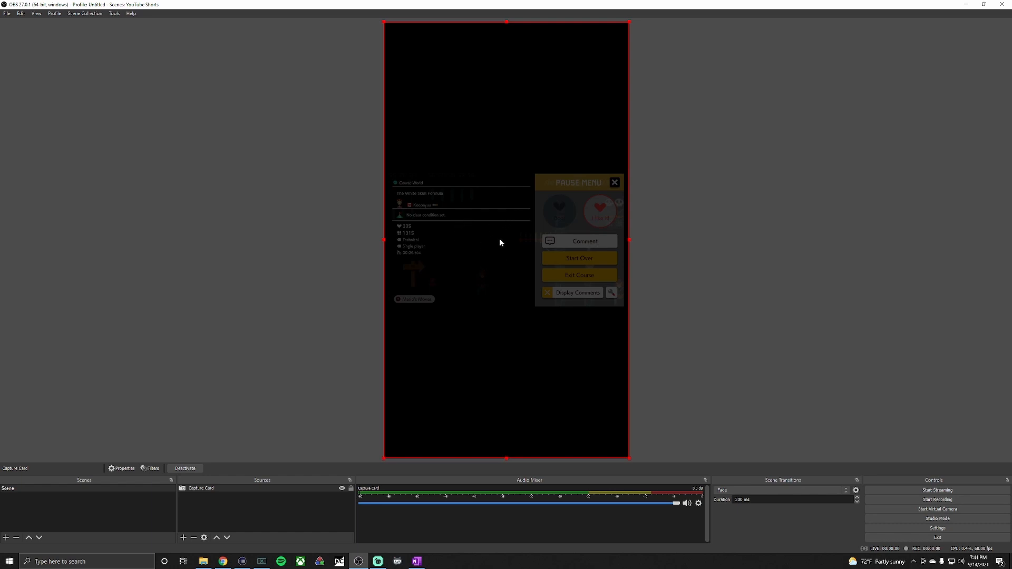
click(666, 240)
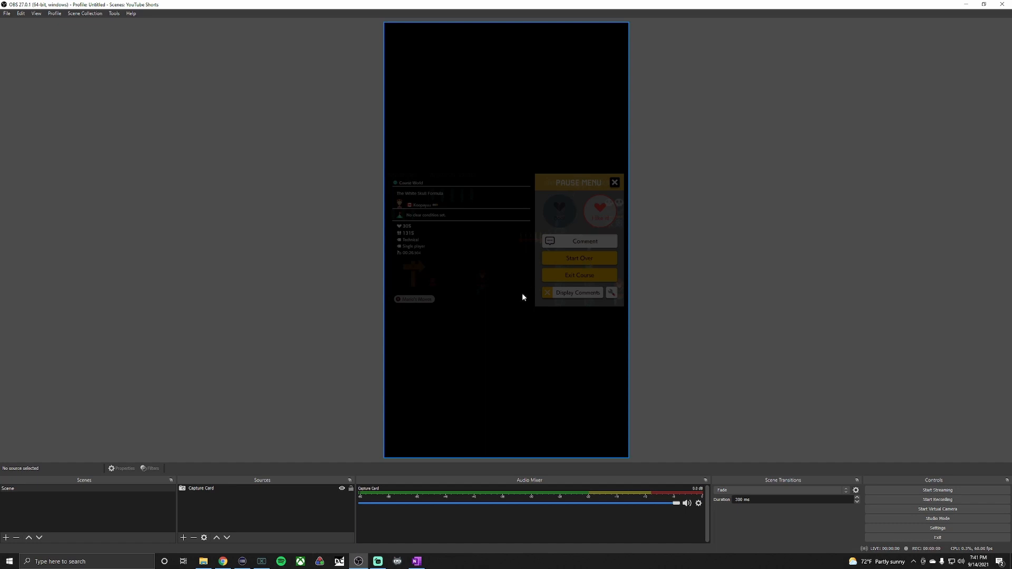
Add a Video Capture Device source named "Face Cam" using the Cam Link 4K device.
click(183, 537)
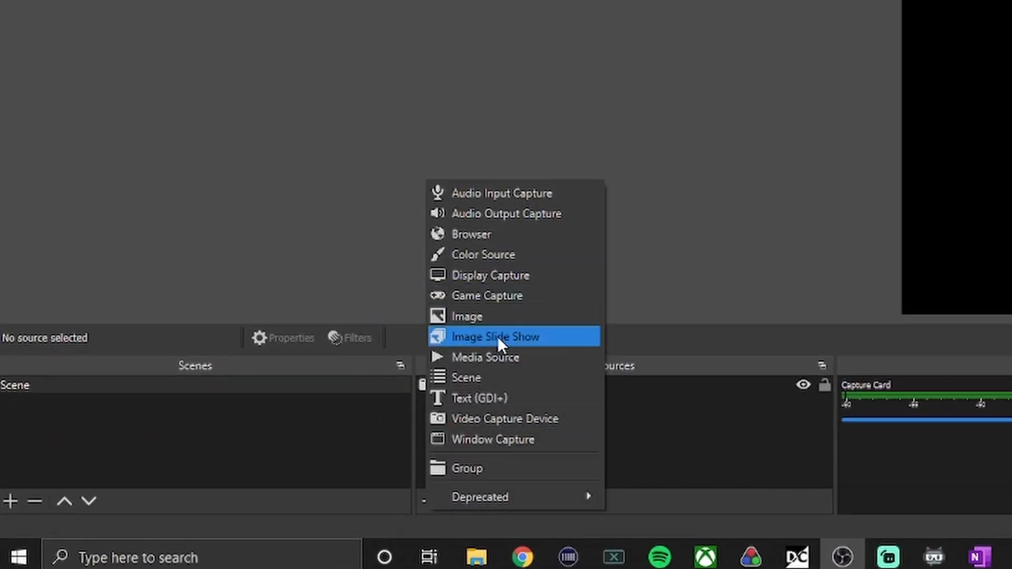
click(499, 418)
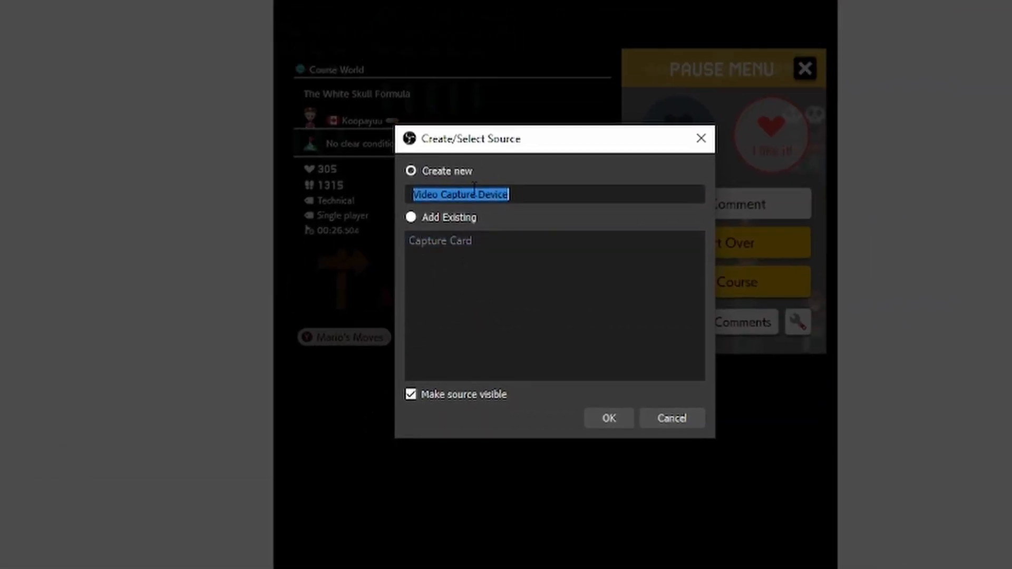
text(Face Cam)
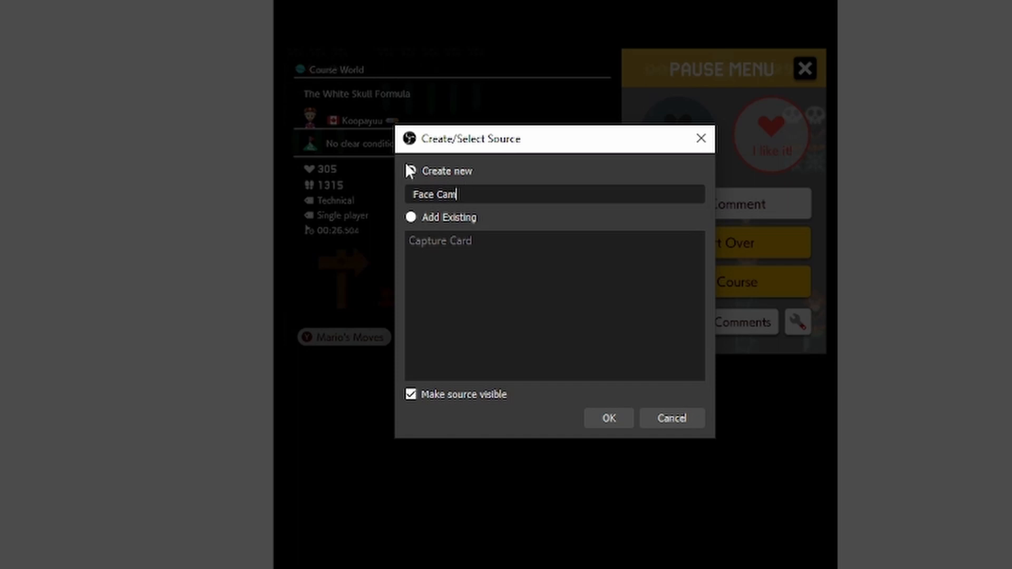
click(599, 421)
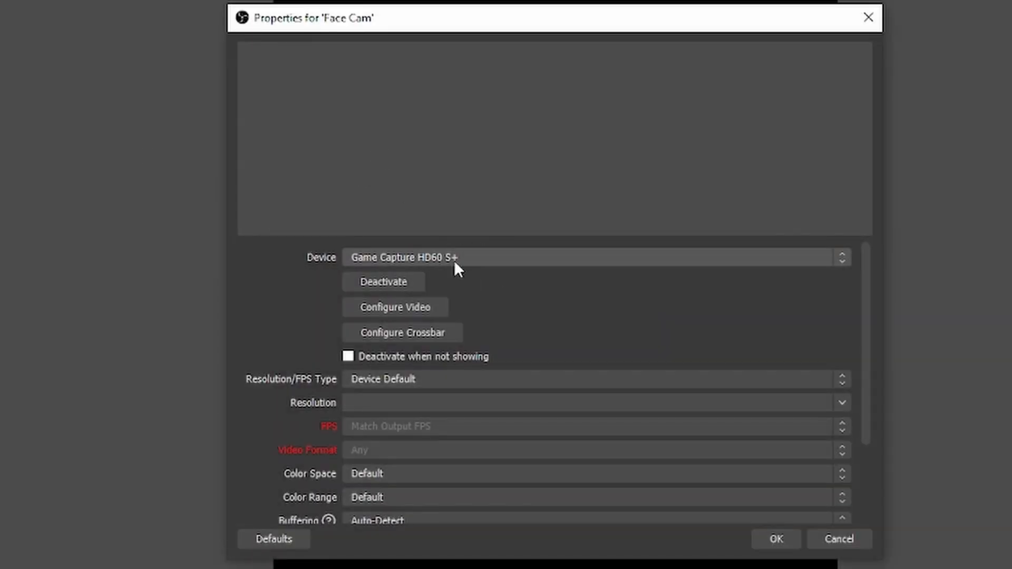
click(452, 261)
click(394, 297)
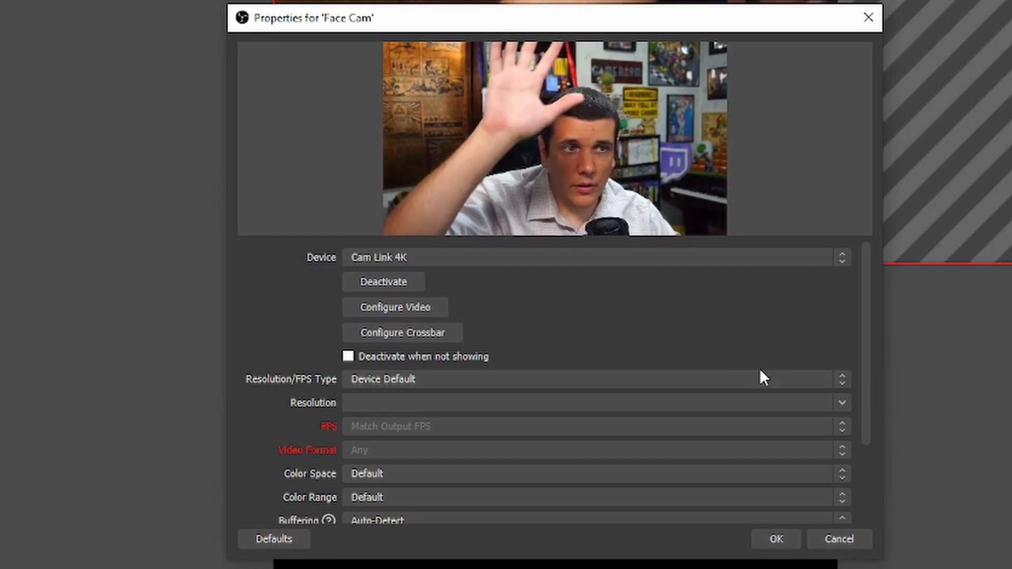
click(777, 539)
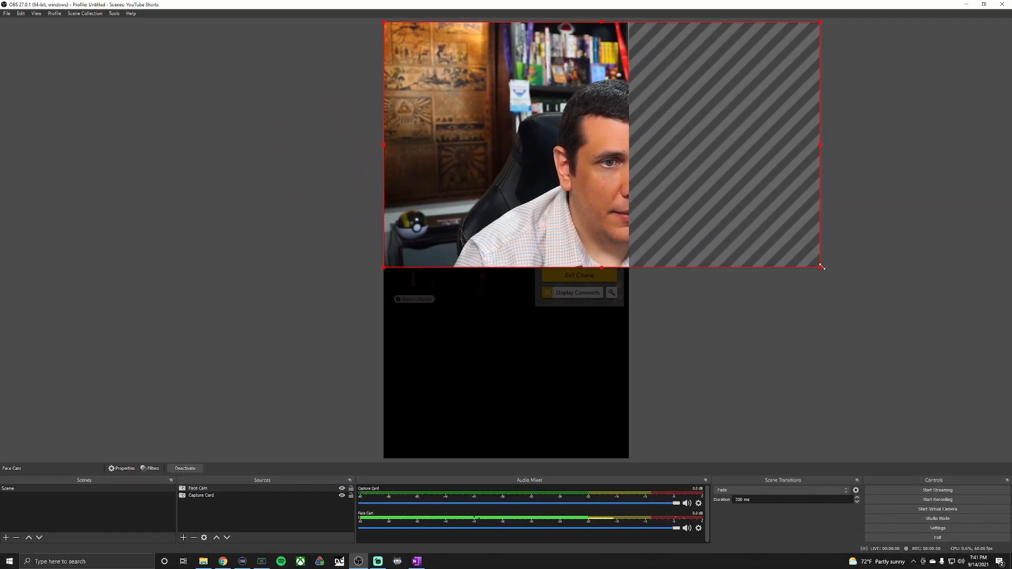
Scale and move the Face Cam source to fill the bottom of the vertical canvas, cropping its sides.
drag(820, 266, 627, 158)
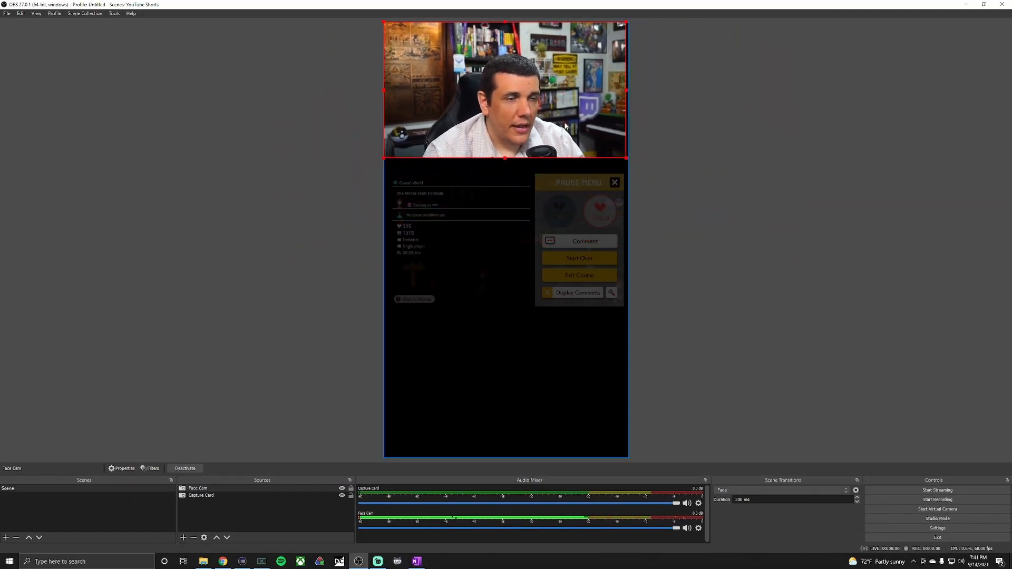
drag(562, 121, 548, 422)
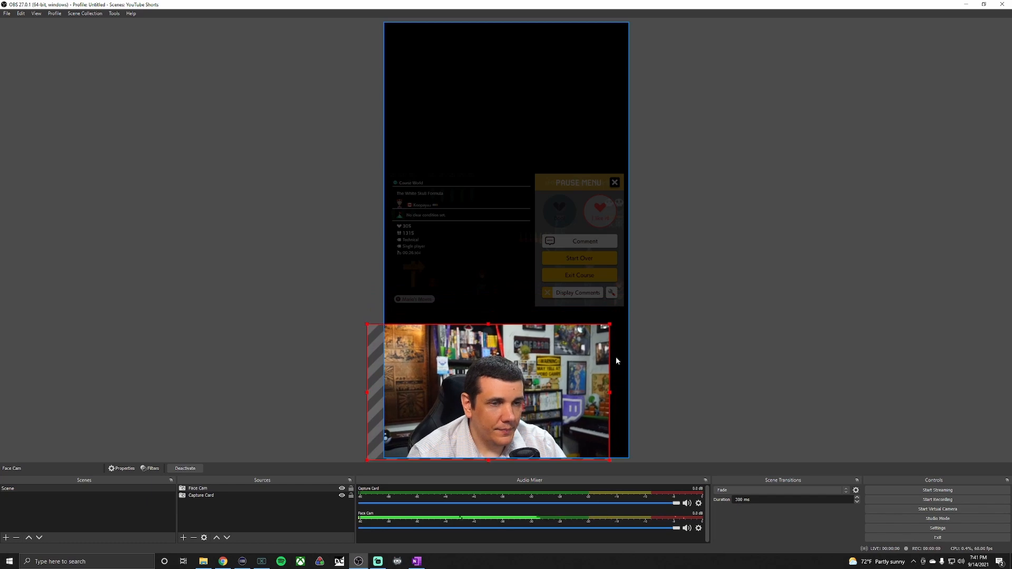
drag(614, 321, 649, 269)
drag(558, 377, 545, 378)
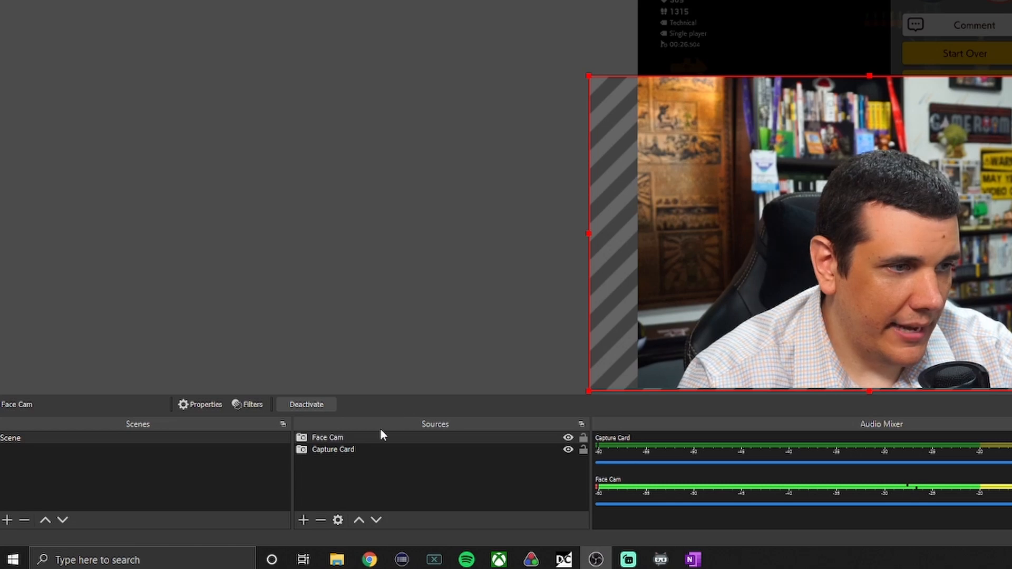
drag(370, 437, 368, 455)
click(867, 344)
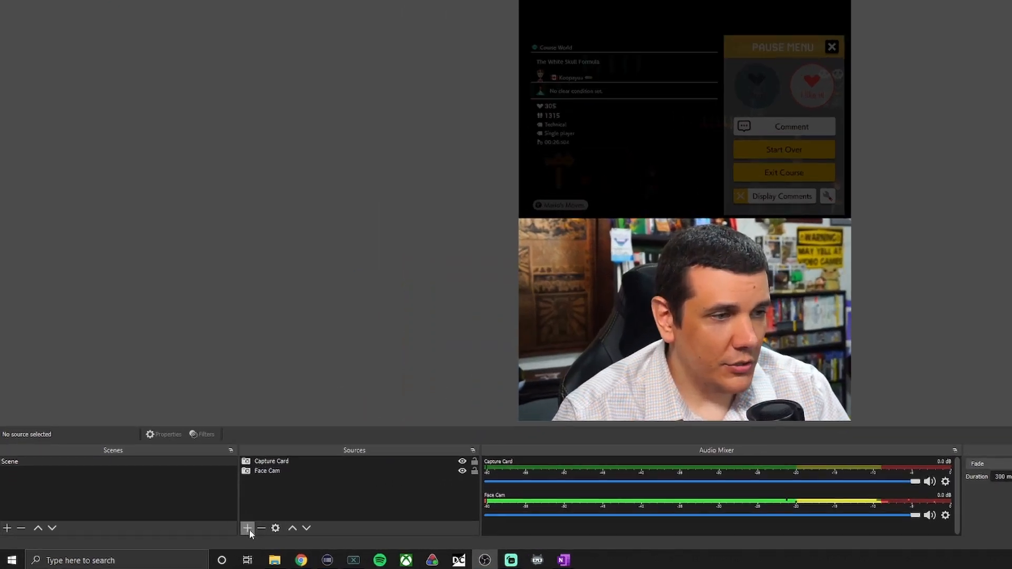
Add a new Video Capture Device source named "Hand Cam" using the Logitech BRIO device.
click(184, 537)
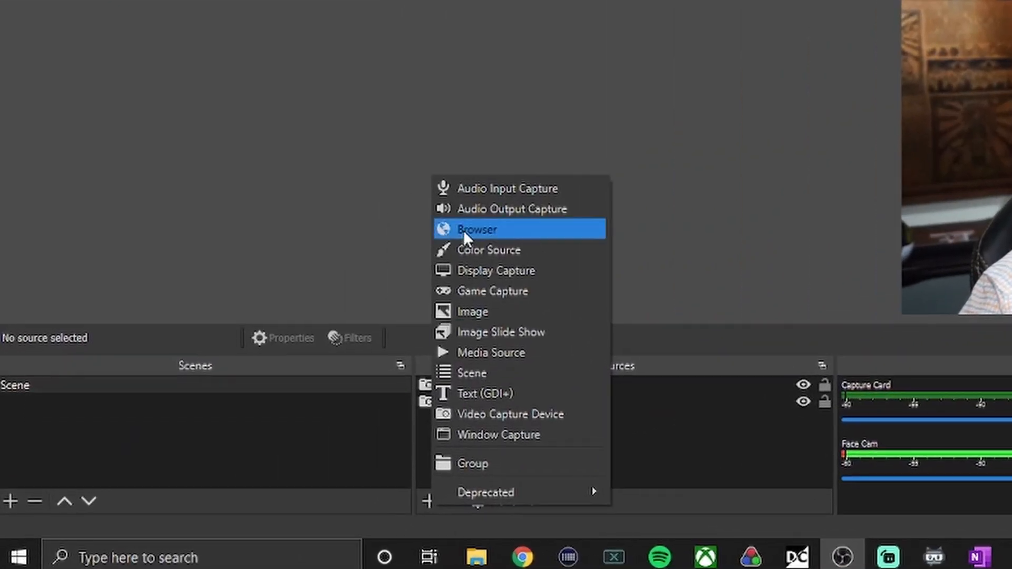
click(482, 414)
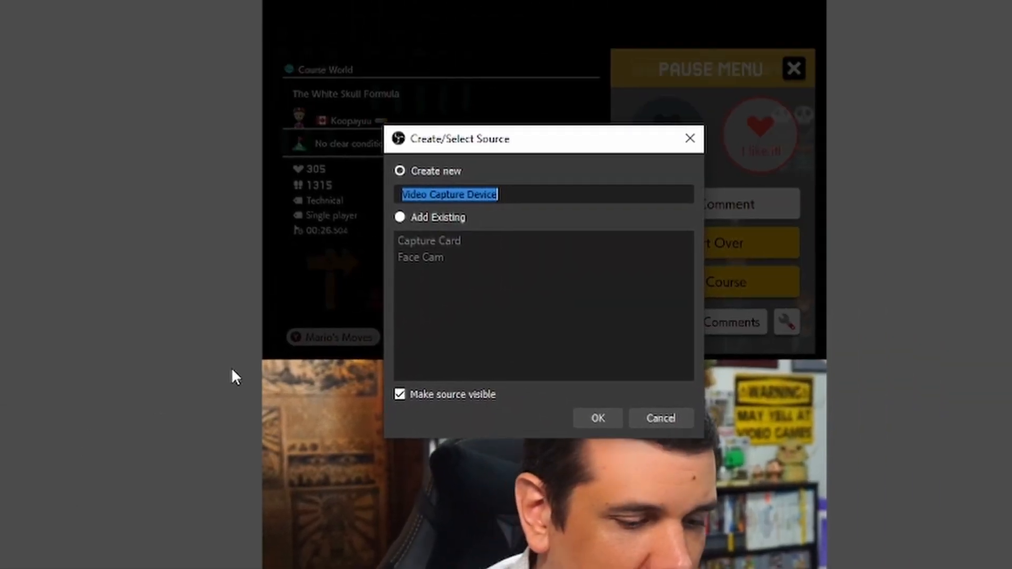
text(Hand Cam)
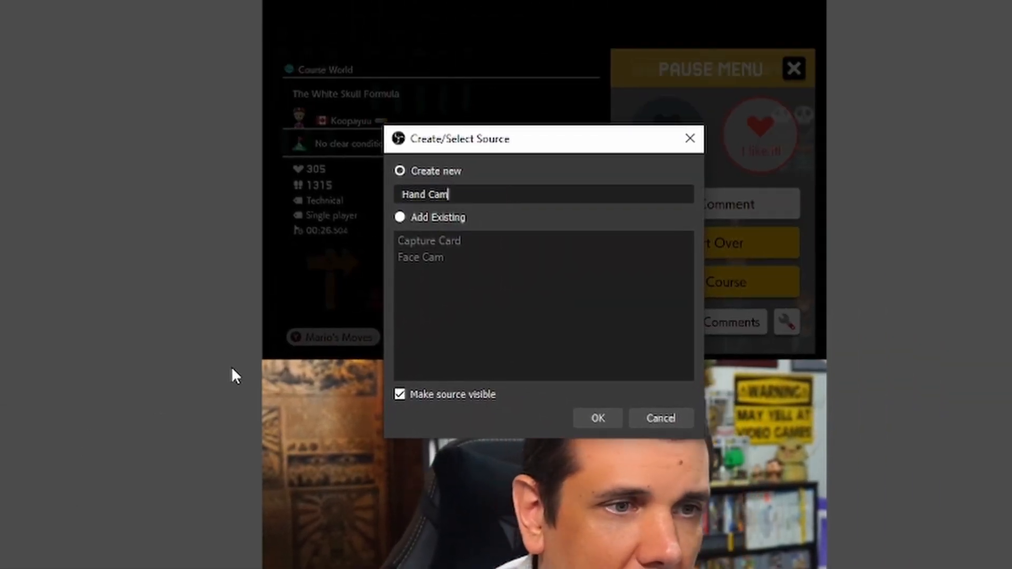
click(584, 422)
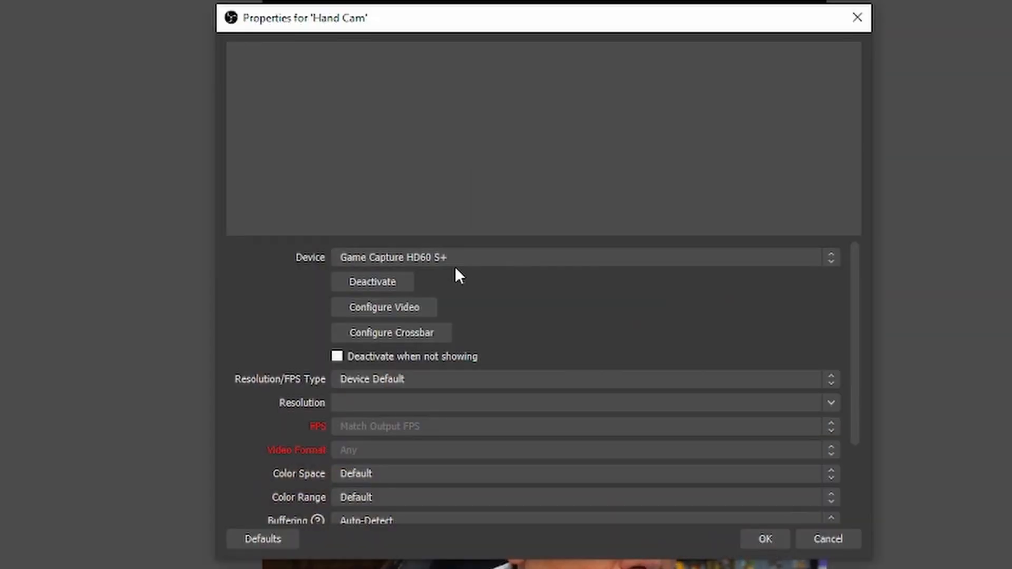
click(448, 258)
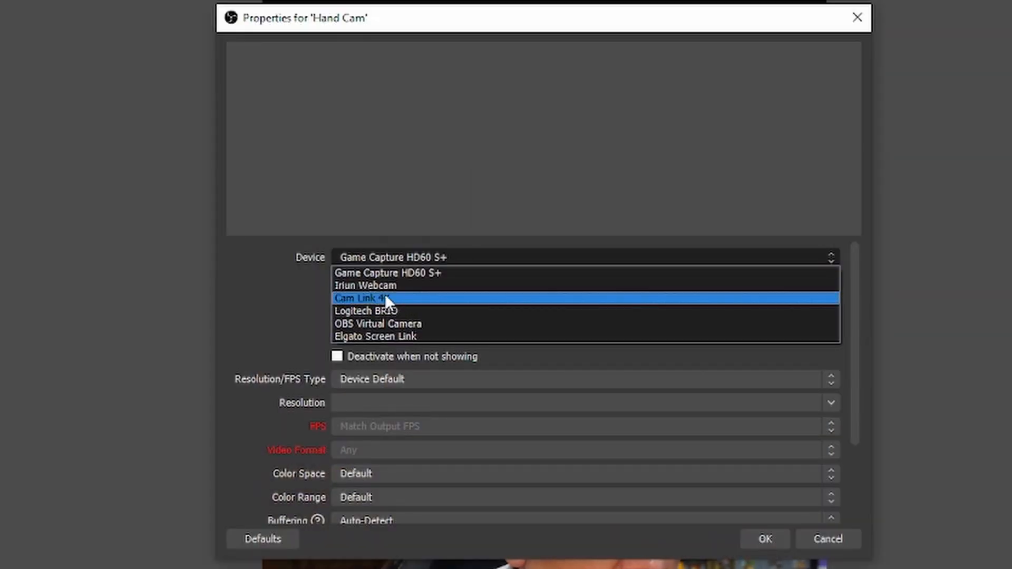
click(388, 312)
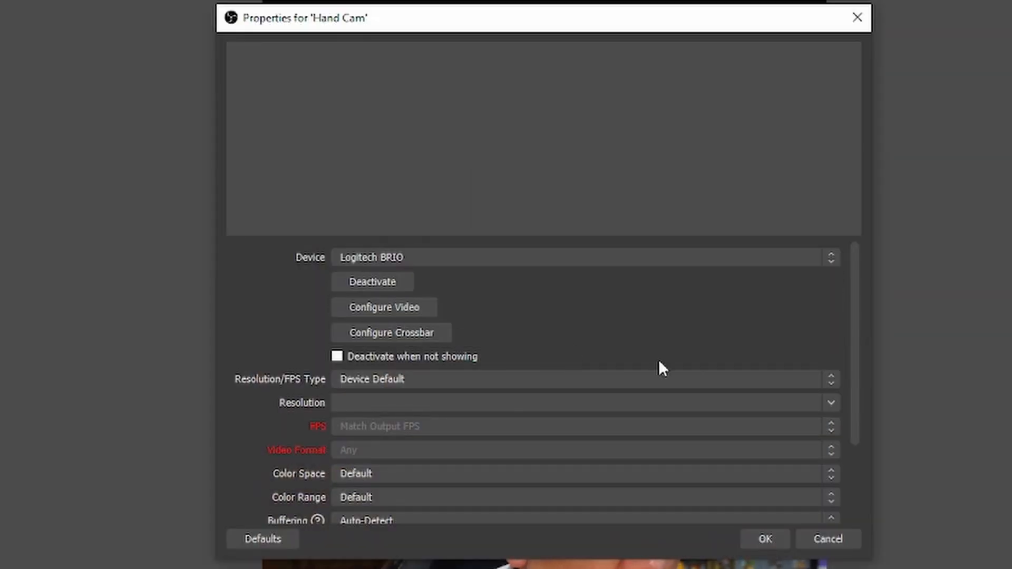
click(763, 540)
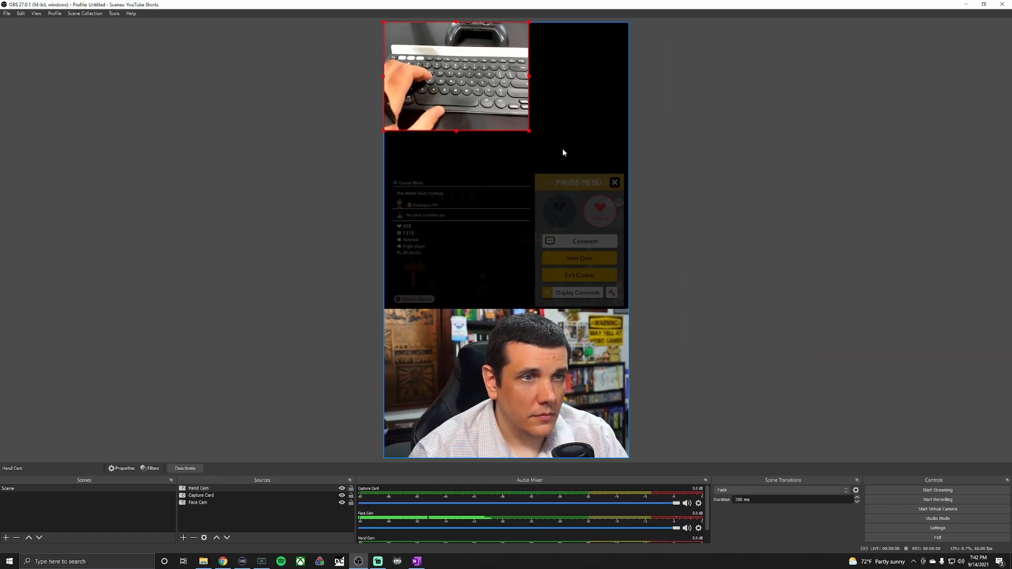
Scale the Hand Cam source to span the top of the vertical canvas, extending past its right edge.
drag(528, 130, 651, 167)
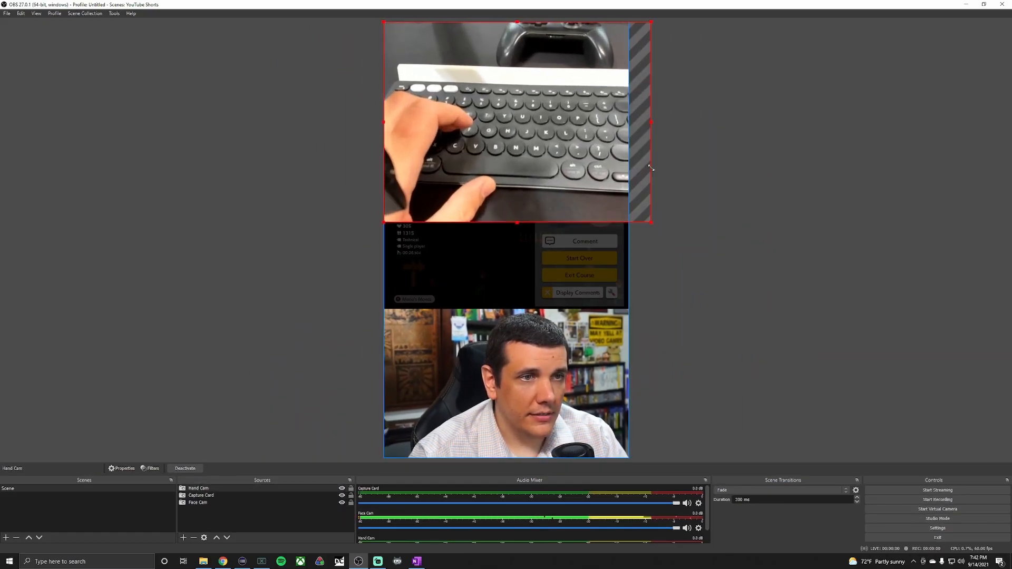
drag(576, 162, 575, 160)
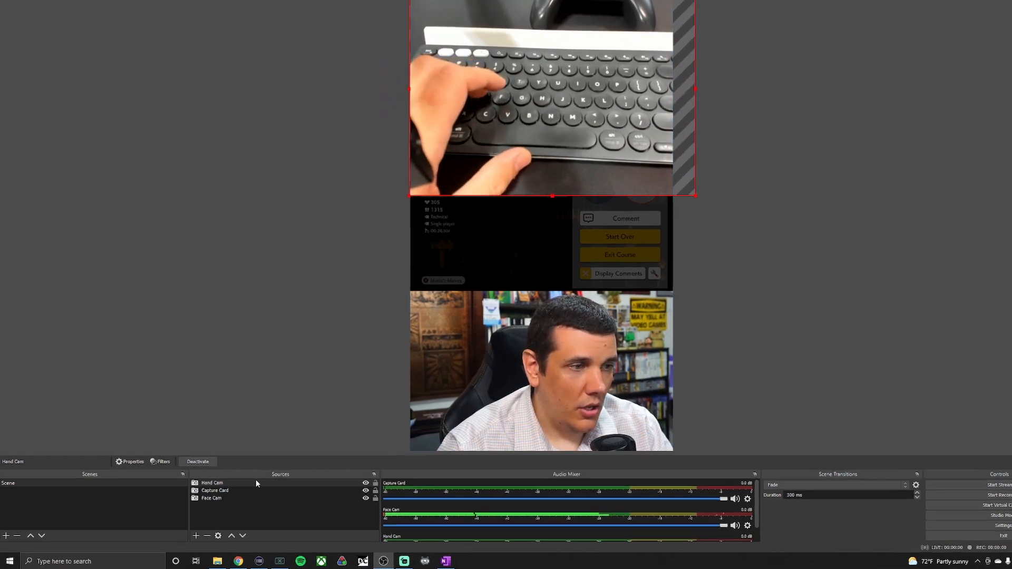
Move Hand Cam below Capture Card in the source order and hide the Hand Cam source.
drag(239, 488, 239, 494)
drag(379, 452, 396, 451)
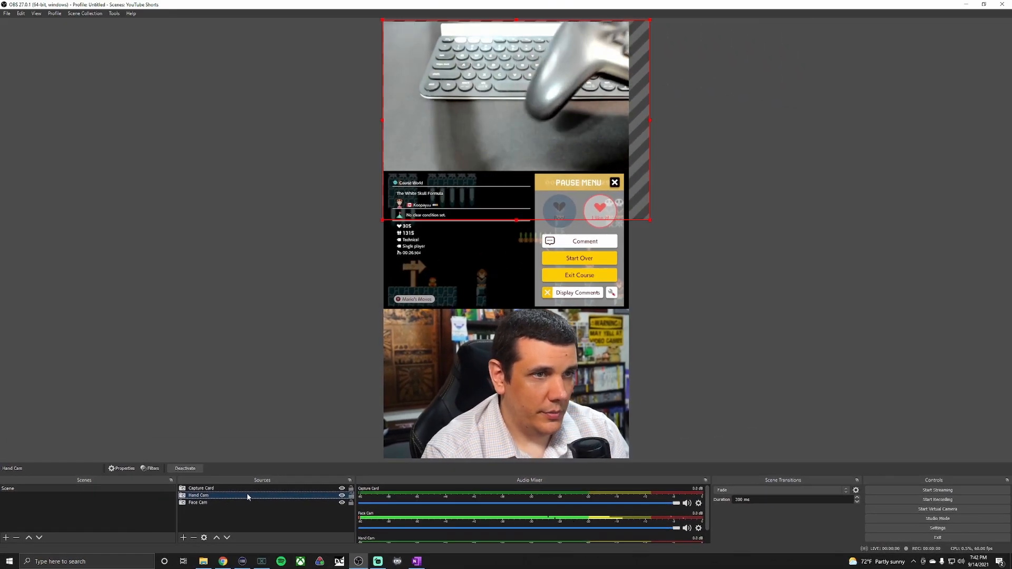
click(754, 369)
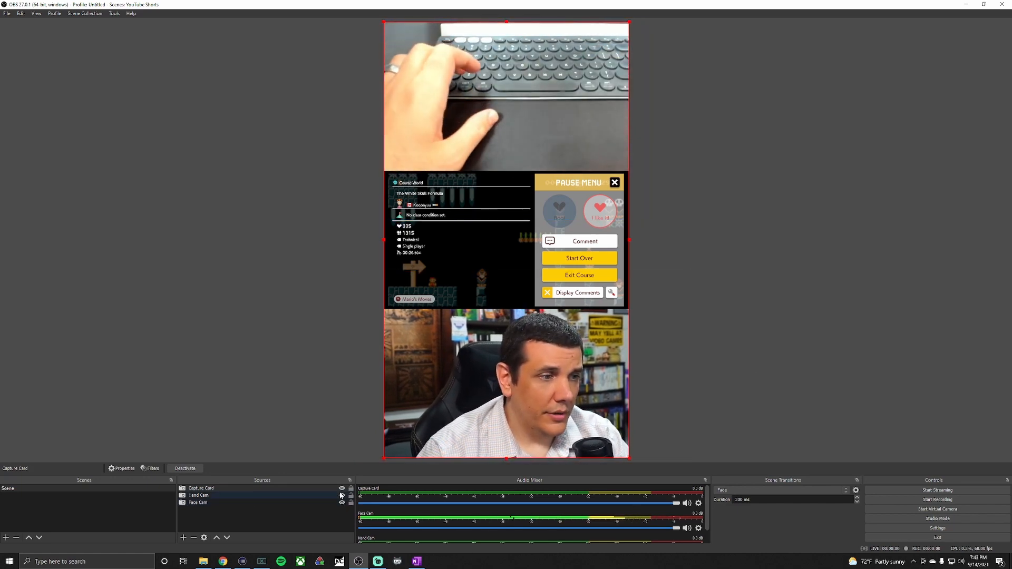
click(341, 495)
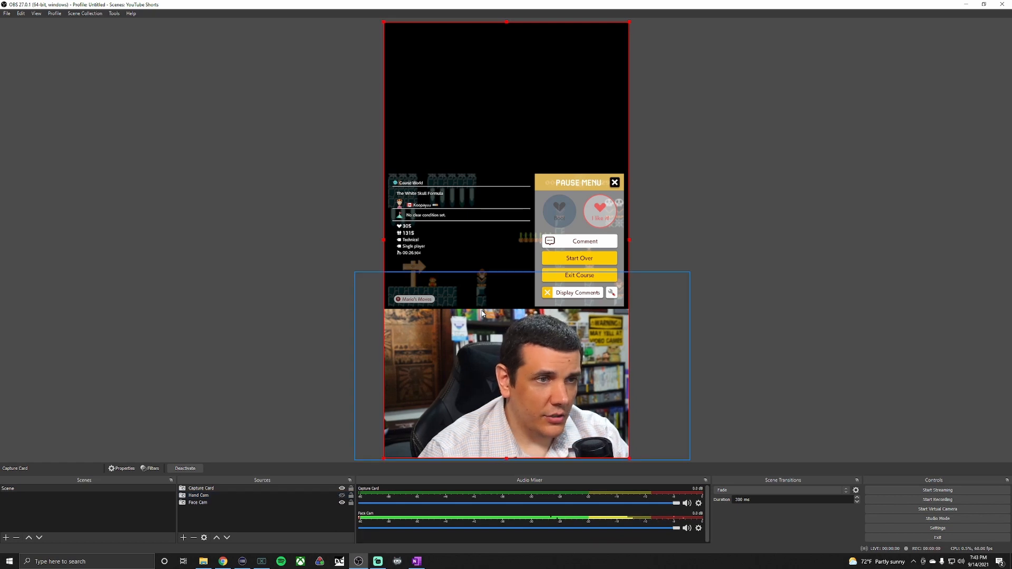
Move the Capture Card and Face Cam sources upward, leaving empty space at the bottom of the canvas.
drag(499, 239, 497, 160)
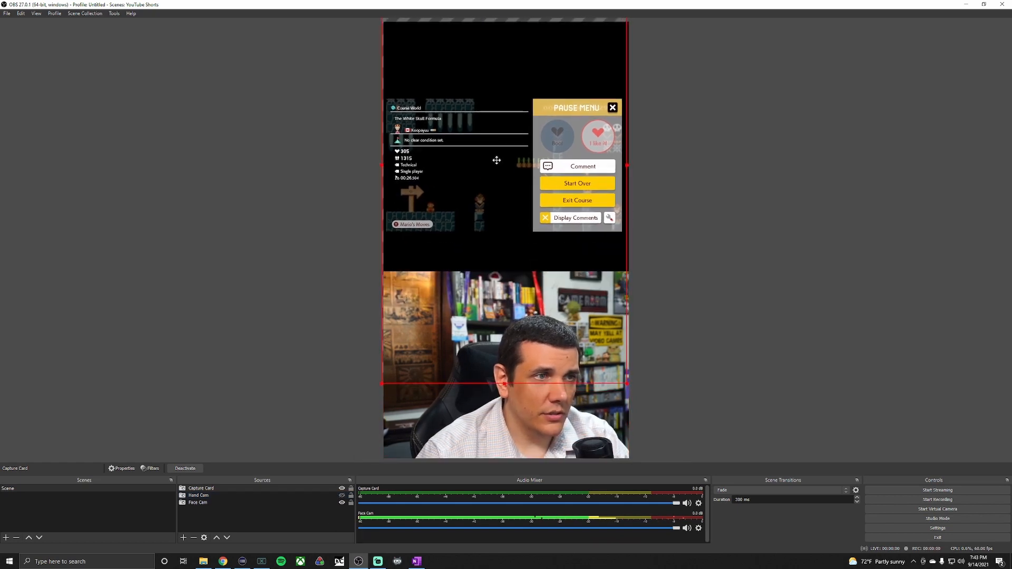
drag(515, 426, 514, 343)
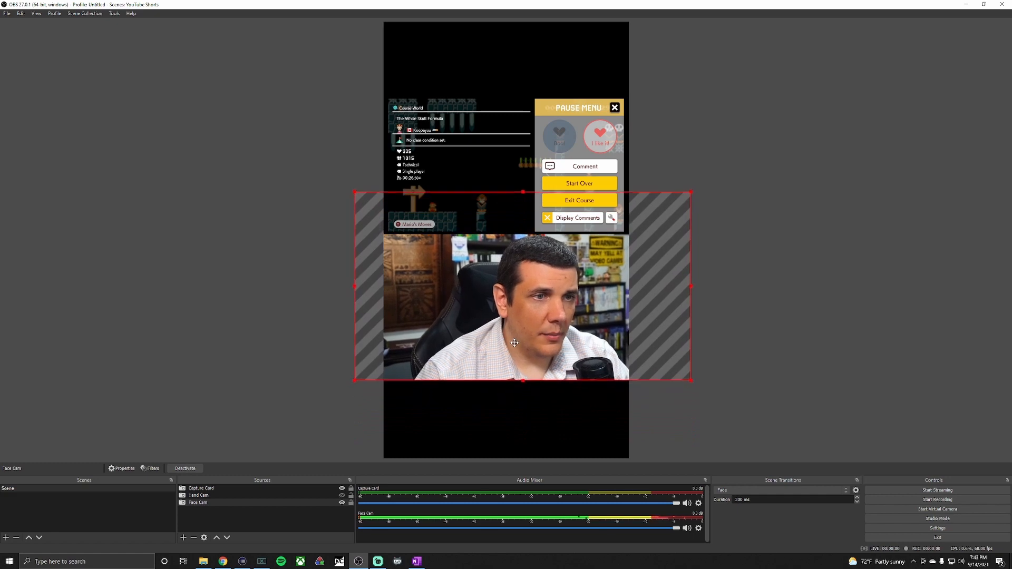
click(687, 444)
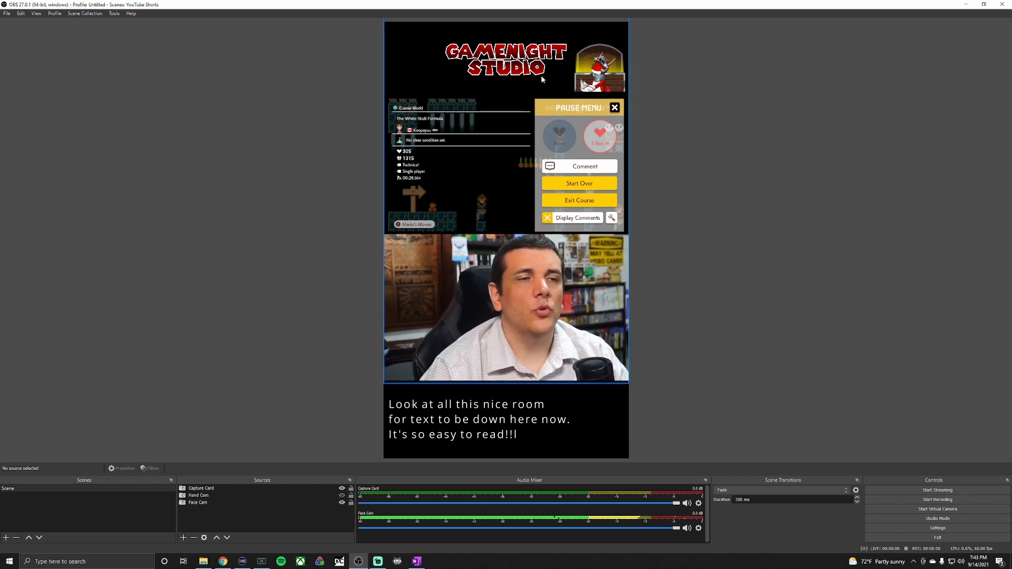
click(185, 538)
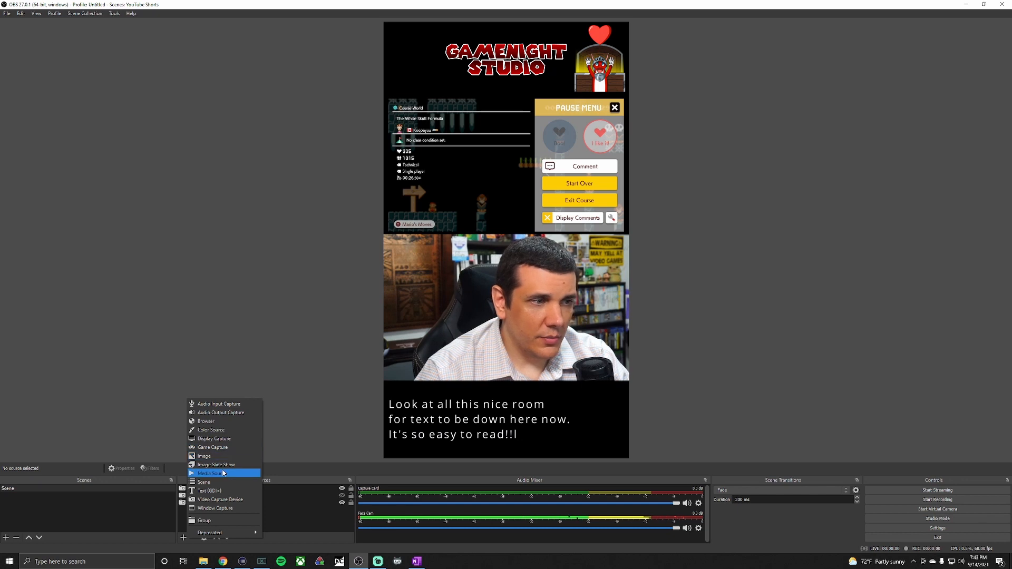
click(751, 299)
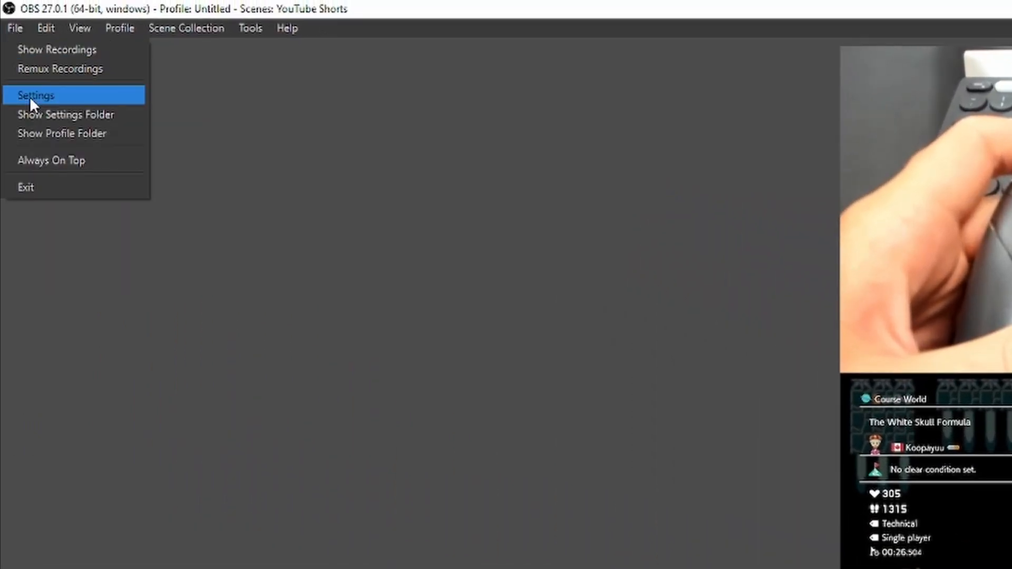
click(29, 97)
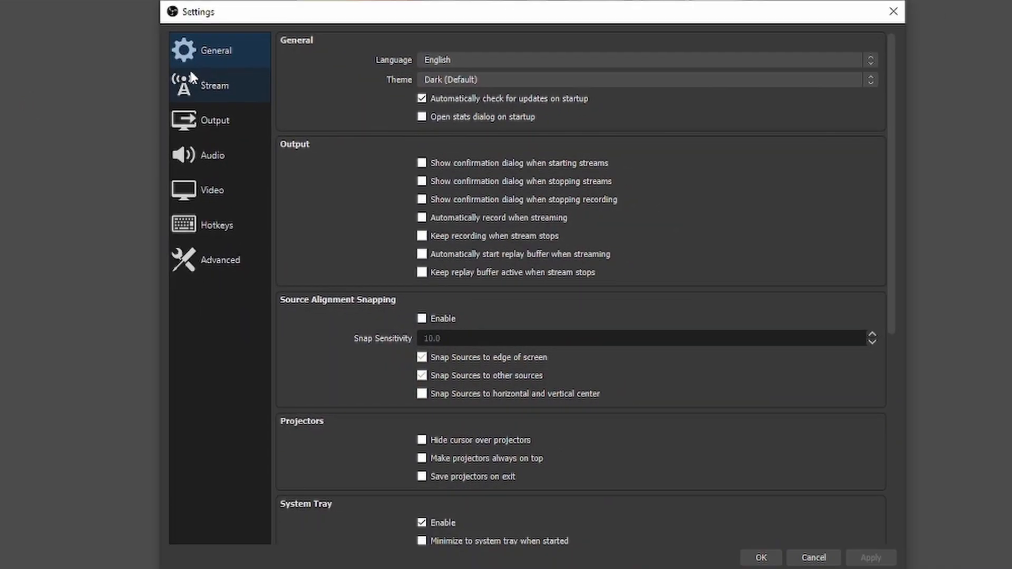
click(208, 114)
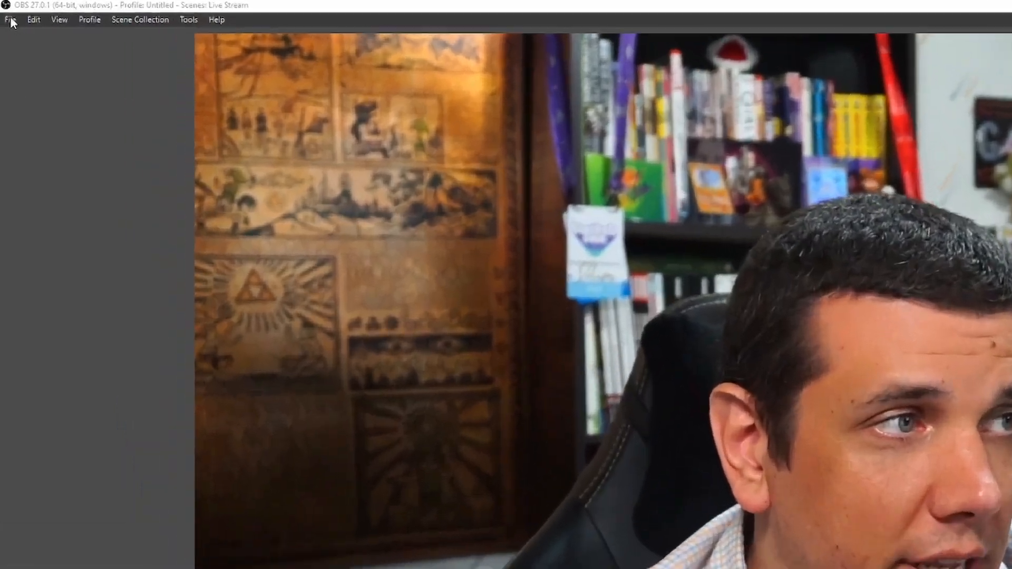
Open the program settings at the Video section to examine the canvas and output resolutions.
click(7, 13)
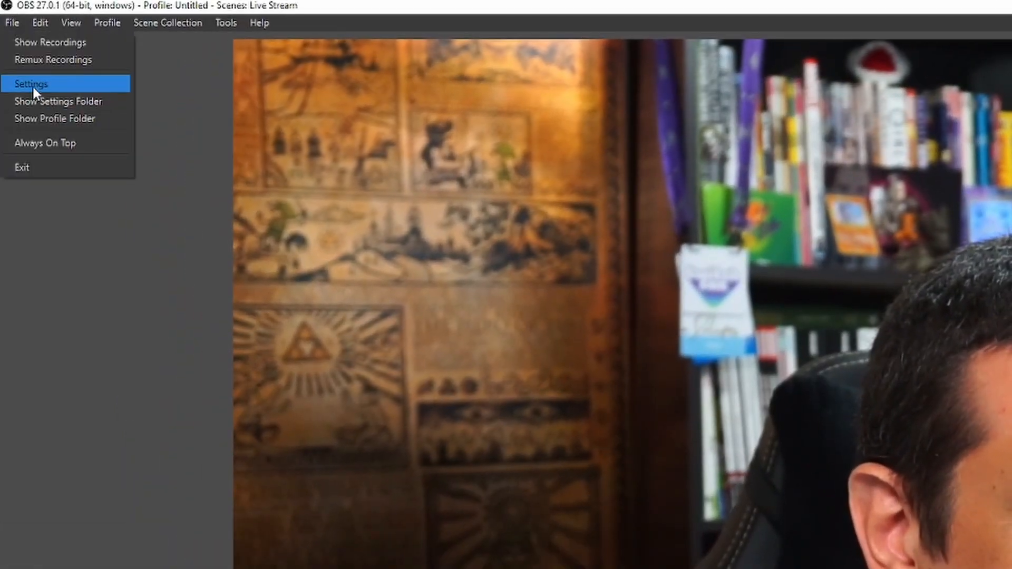
click(18, 44)
click(227, 189)
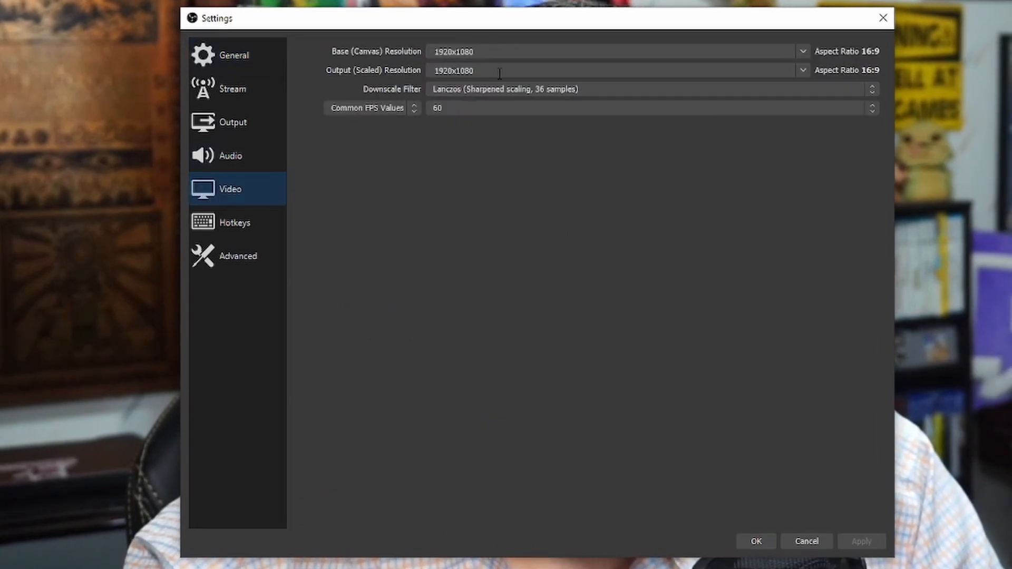